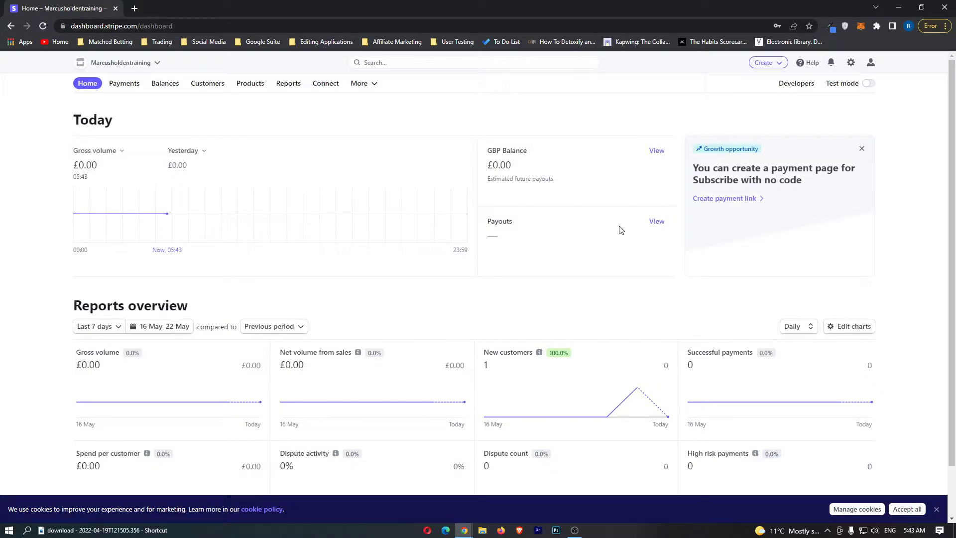
Step: Reach the personal Profile settings page from the account menu in the Stripe Dashboard
{"action": "left_click", "coordinate": [871, 64]}
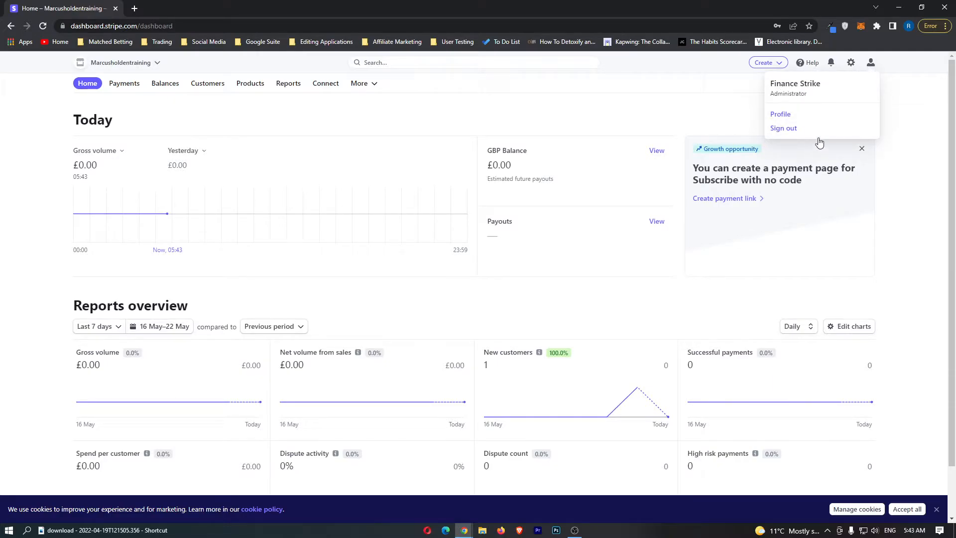
{"action": "left_click", "coordinate": [783, 116]}
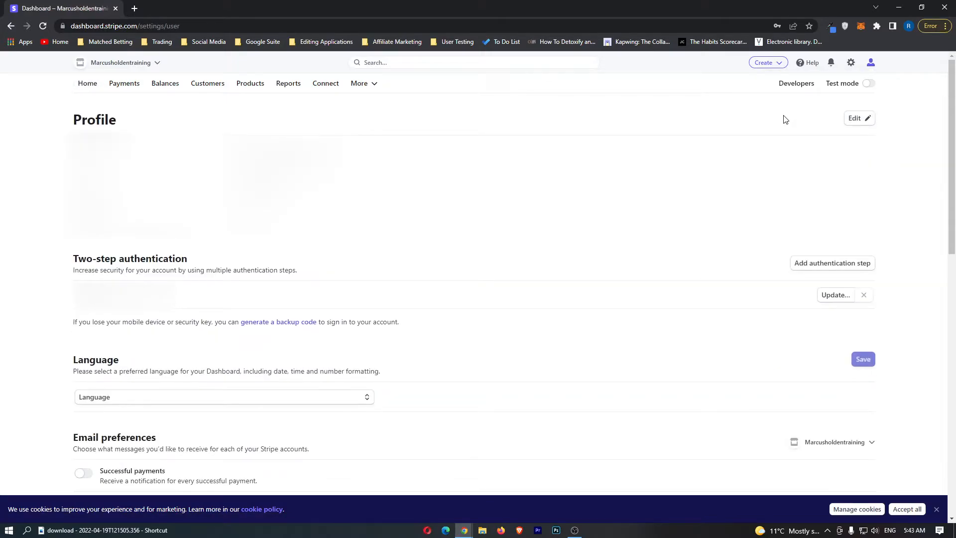
{"action": "double_click", "coordinate": [105, 122]}
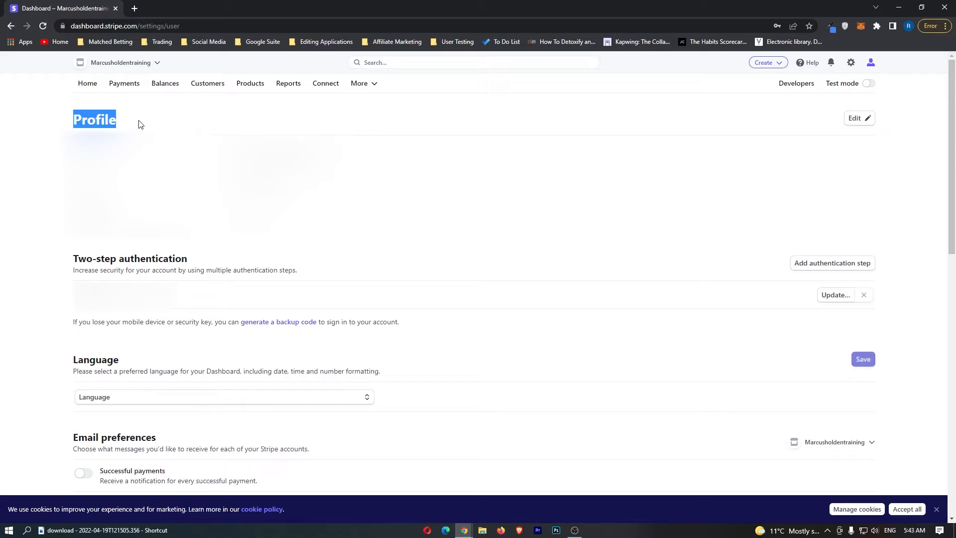
{"action": "left_click", "coordinate": [169, 105]}
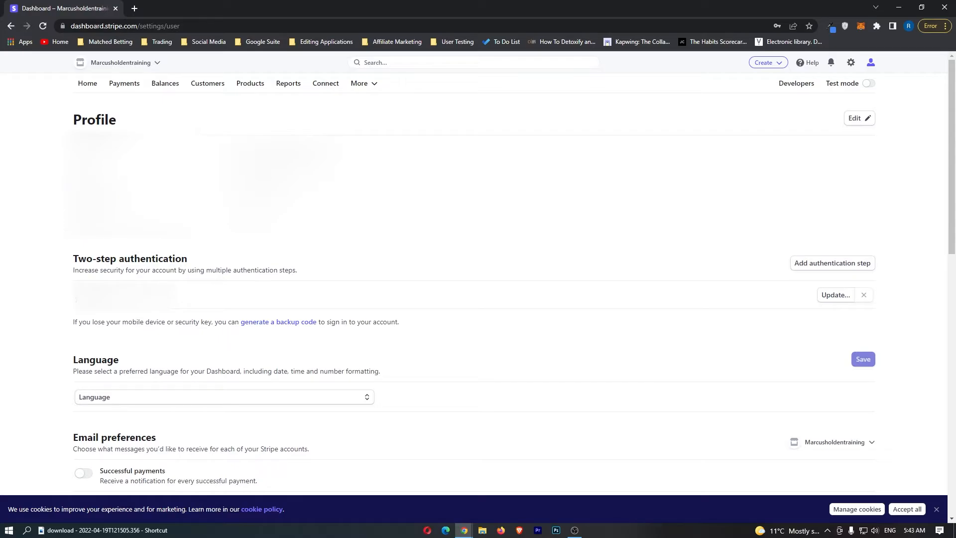
Step: Edit the profile, enter old and new passwords in Change password, and confirm the change
{"action": "left_click", "coordinate": [857, 118]}
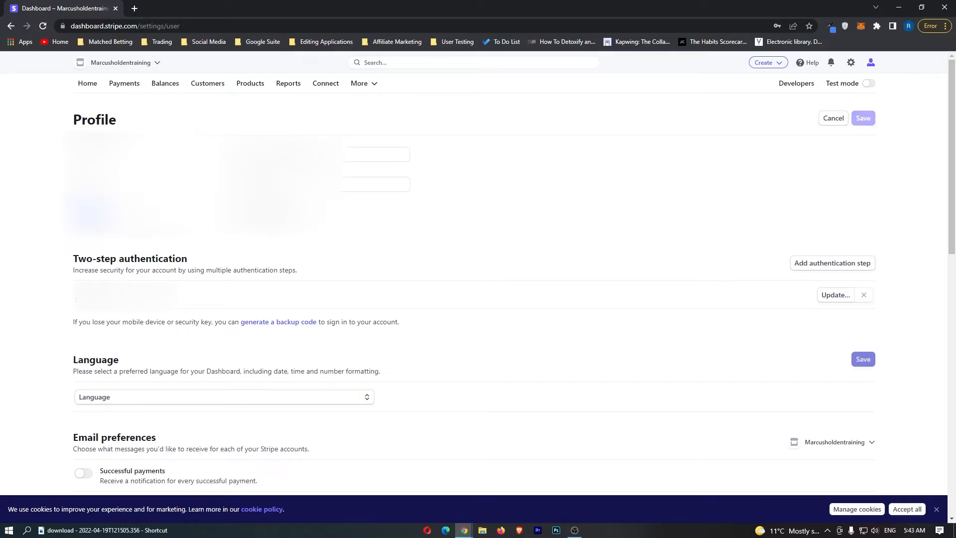
{"action": "left_click", "coordinate": [284, 215]}
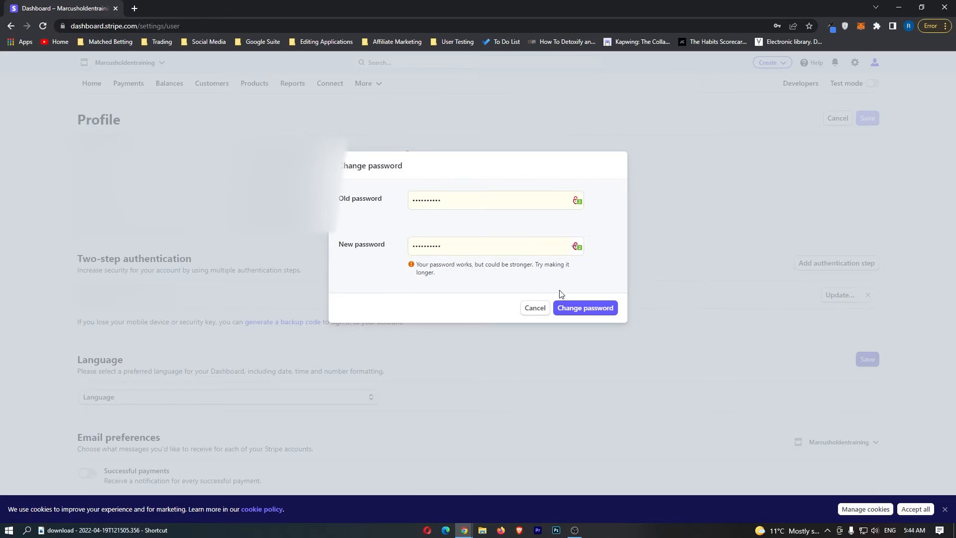
{"action": "left_click", "coordinate": [585, 308]}
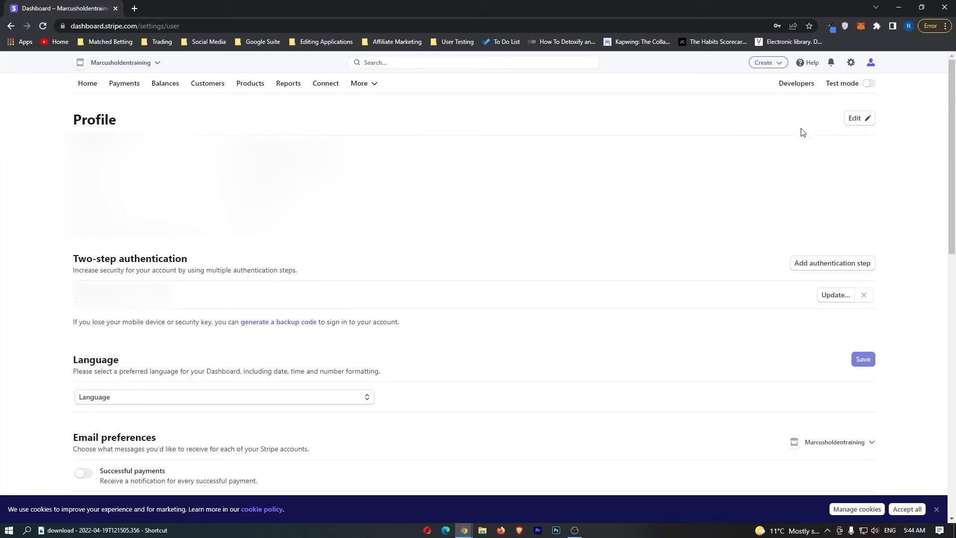